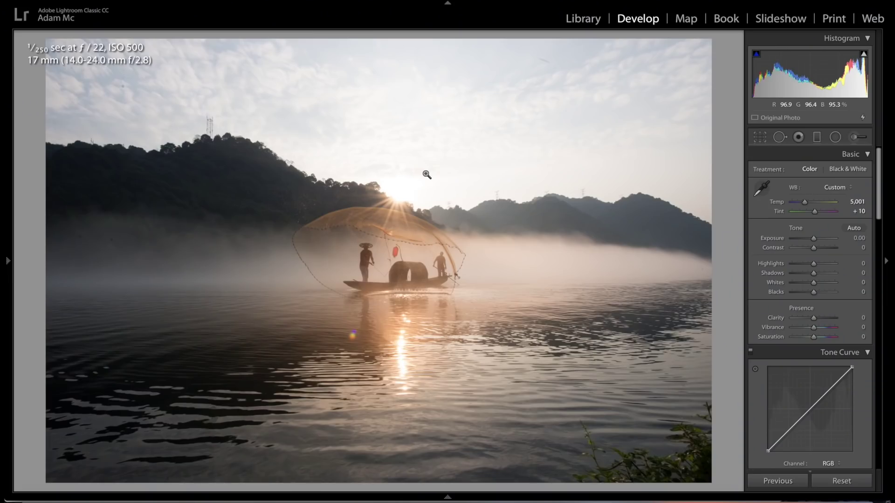
Warm the Temp slightly, drop Tint to +5 and raise Contrast to +25 in the Basic panel
{"action": "left_click", "coordinate": [806, 204]}
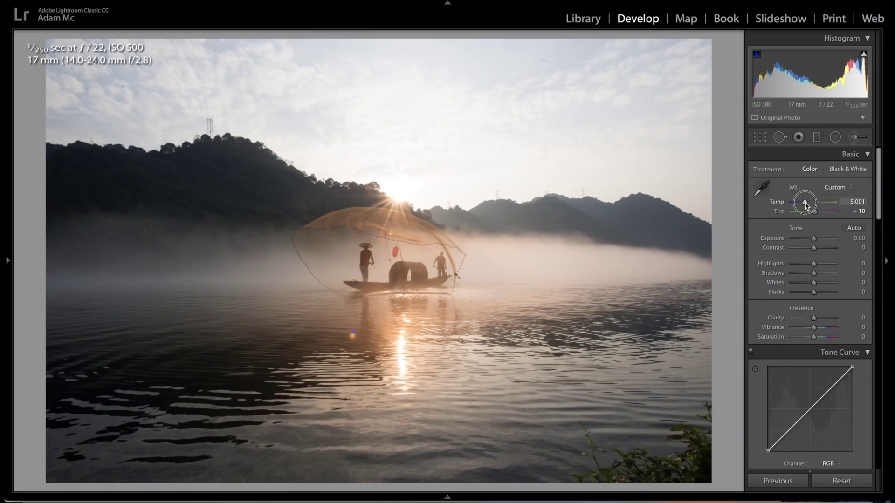
{"action": "left_click_drag", "start_coordinate": [806, 205], "coordinate": [807, 205]}
{"action": "scroll", "coordinate": [807, 206], "scroll_direction": "down", "scroll_amount": 1}
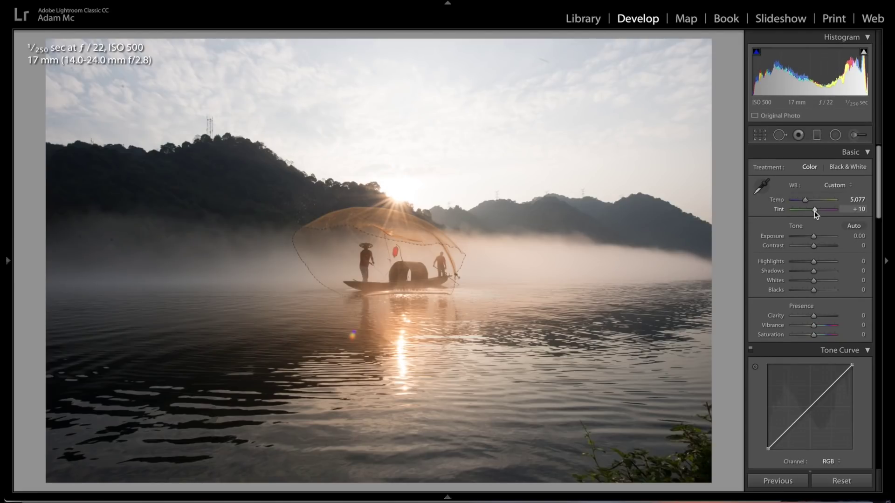
{"action": "left_click_drag", "start_coordinate": [815, 213], "coordinate": [814, 213]}
{"action": "left_click_drag", "start_coordinate": [814, 245], "coordinate": [815, 326]}
Add midtone and shadow points on the Tone Curve, lift the black point and lower the white point
{"action": "scroll", "coordinate": [815, 326], "scroll_direction": "down", "scroll_amount": 3}
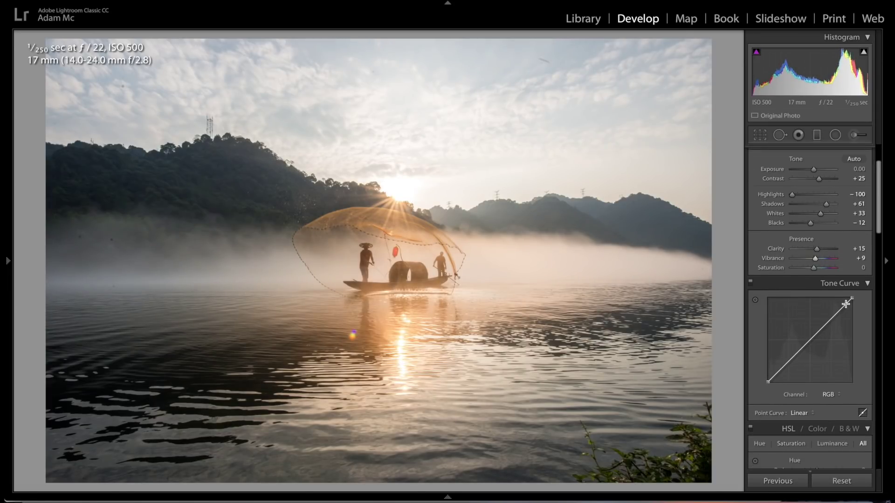
{"action": "left_click", "coordinate": [810, 341]}
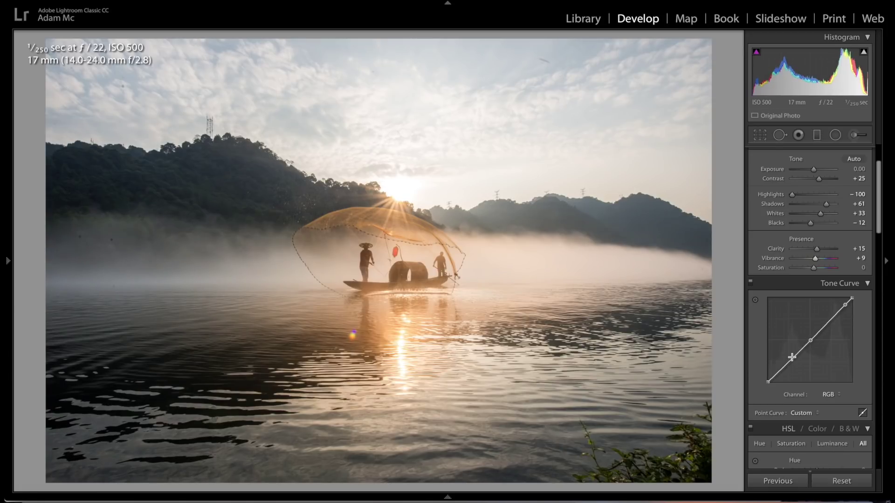
{"action": "left_click", "coordinate": [774, 375]}
{"action": "left_click_drag", "start_coordinate": [768, 383], "coordinate": [767, 380]}
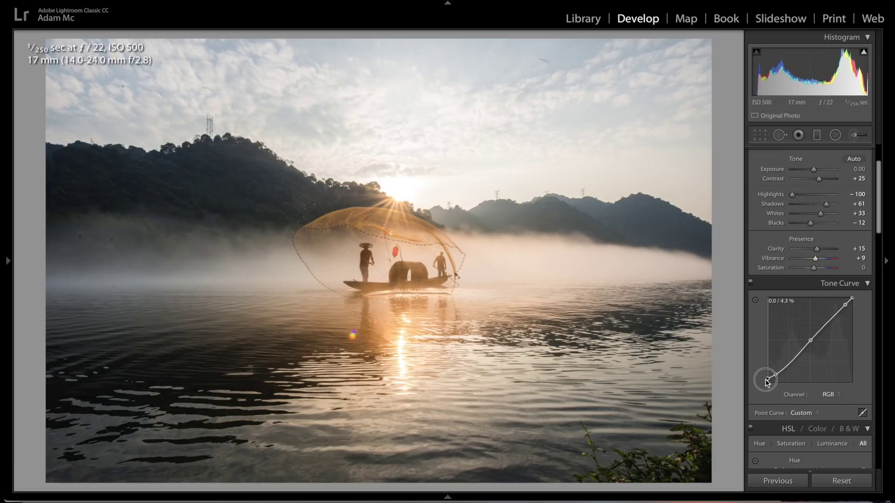
{"action": "left_click_drag", "start_coordinate": [852, 298], "coordinate": [837, 342]}
{"action": "scroll", "coordinate": [827, 297], "scroll_direction": "down", "scroll_amount": 5}
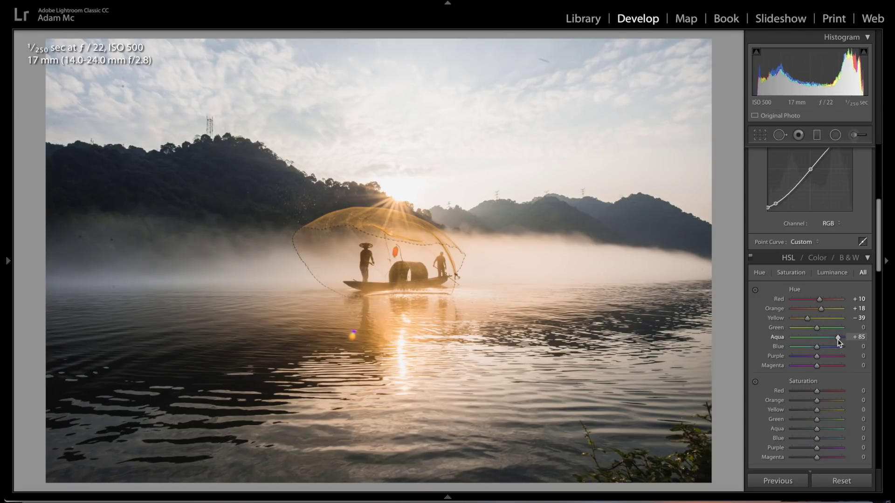
Shift Blue hue to −48, cut Orange saturation to −51 and brighten Aqua luminance to +13
{"action": "left_click_drag", "start_coordinate": [817, 350], "coordinate": [807, 351]}
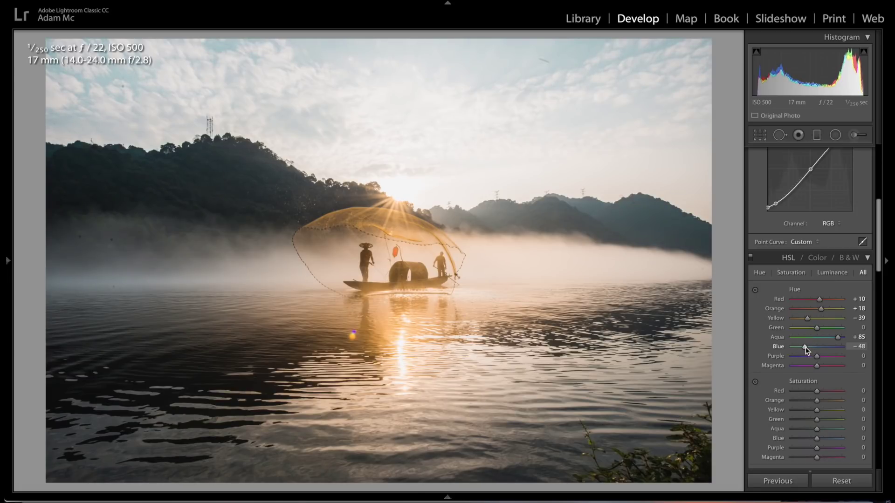
{"action": "scroll", "coordinate": [809, 350], "scroll_direction": "down", "scroll_amount": 3}
{"action": "left_click", "coordinate": [817, 313]}
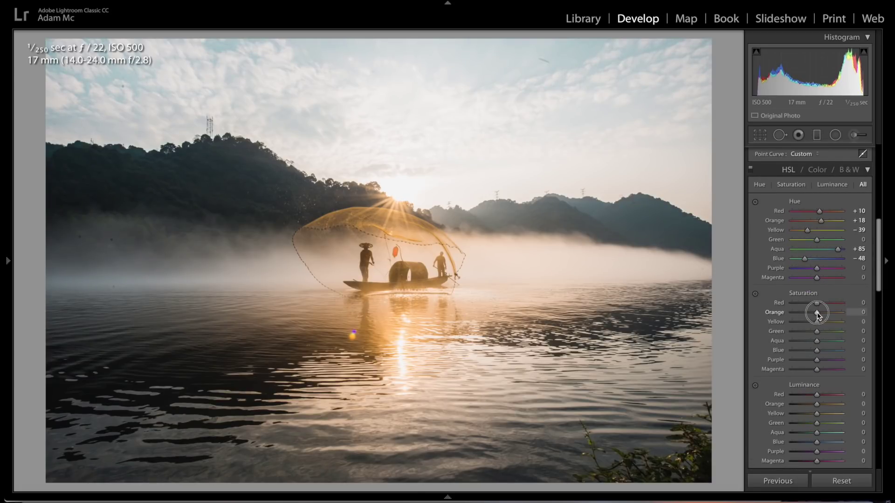
{"action": "left_click_drag", "start_coordinate": [818, 316], "coordinate": [834, 355]}
{"action": "scroll", "coordinate": [824, 359], "scroll_direction": "down", "scroll_amount": 5}
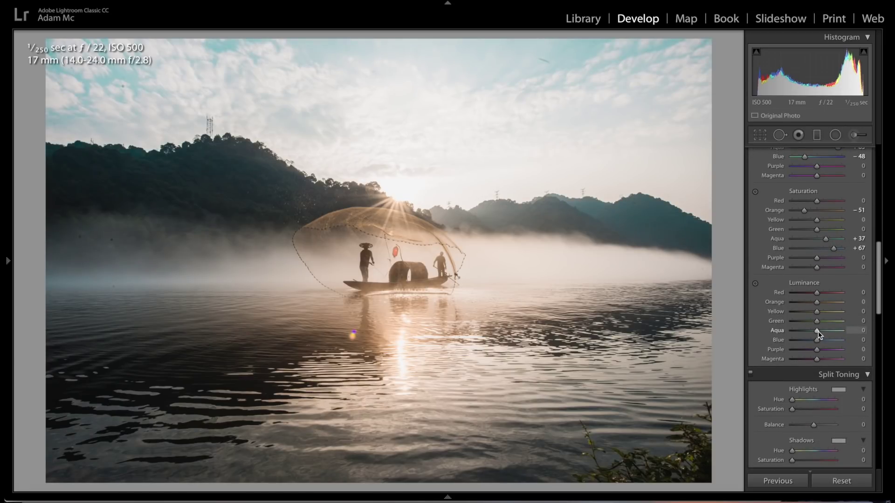
{"action": "left_click_drag", "start_coordinate": [818, 331], "coordinate": [817, 344]}
Tint the Split Toning highlights warm orange at Hue 15, Saturation 20, leaving shadows untoned
{"action": "scroll", "coordinate": [817, 344], "scroll_direction": "down", "scroll_amount": 3}
{"action": "left_click", "coordinate": [839, 304]}
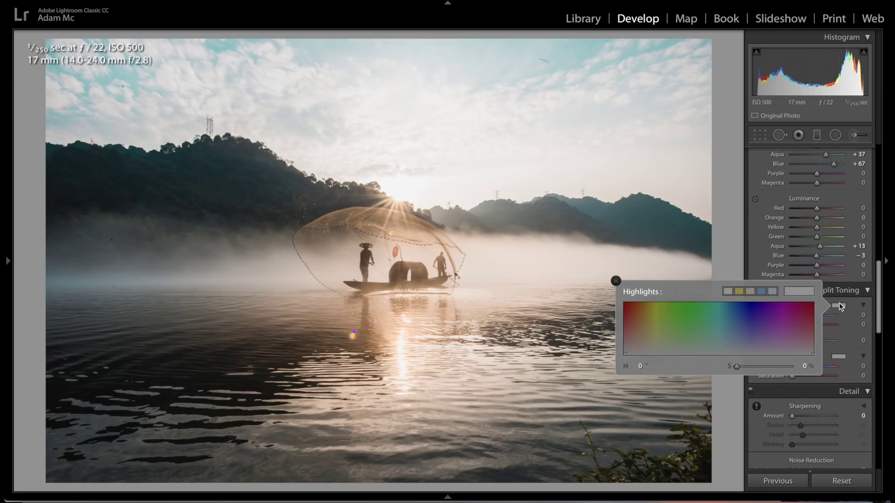
{"action": "left_click_drag", "start_coordinate": [698, 334], "coordinate": [632, 344]}
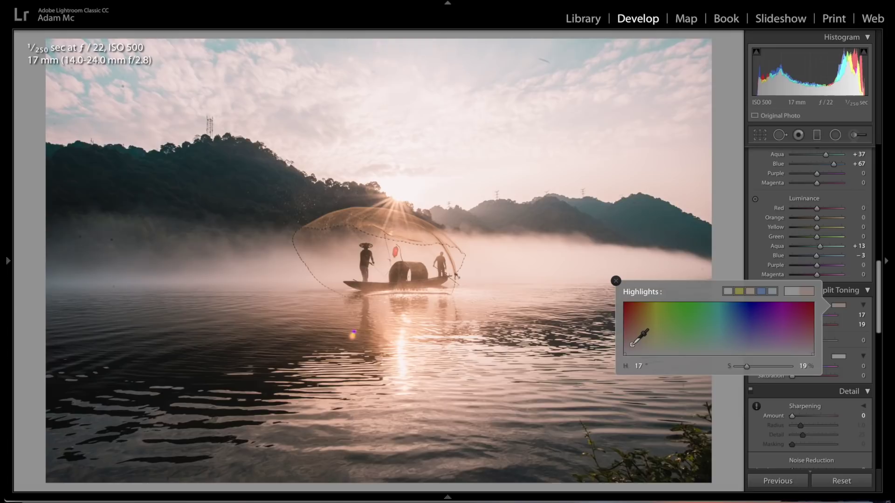
{"action": "left_click", "coordinate": [836, 358]}
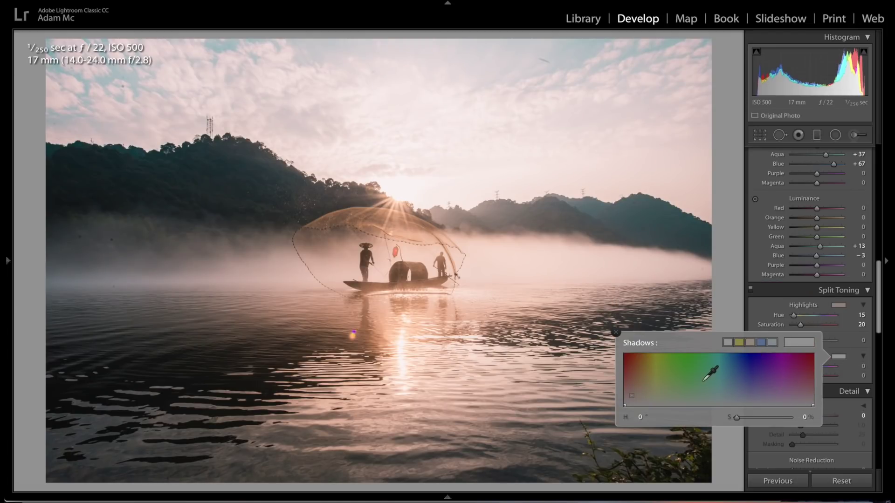
{"action": "left_click", "coordinate": [845, 359]}
{"action": "scroll", "coordinate": [841, 361], "scroll_direction": "down", "scroll_amount": 10}
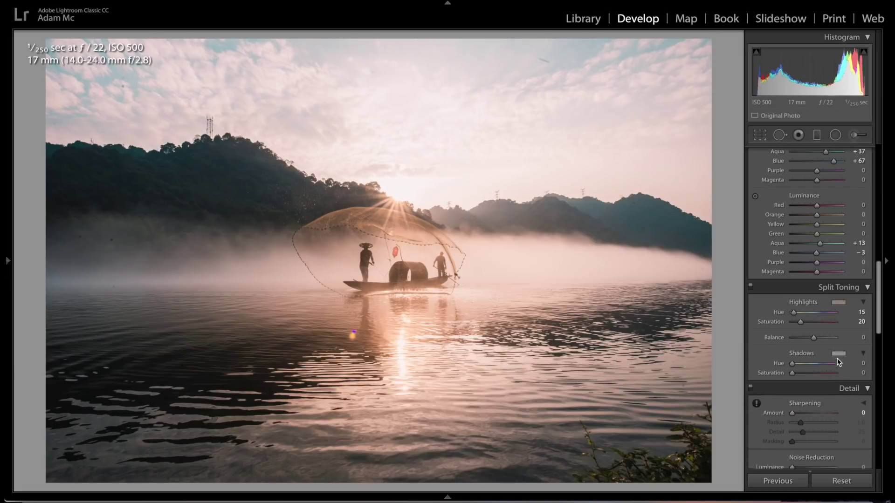
Add a −6 post-crop vignette and push the Camera Calibration Shadows Tint to −80 toward green
{"action": "scroll", "coordinate": [839, 362], "scroll_direction": "down", "scroll_amount": 10}
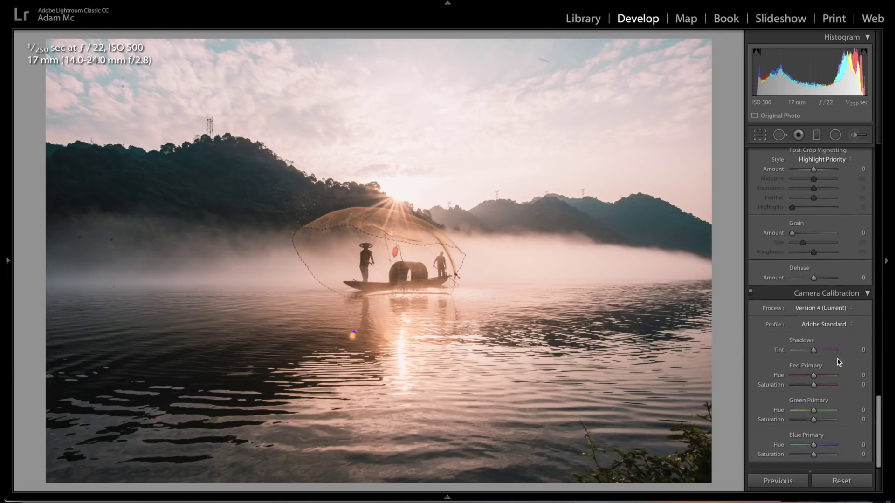
{"action": "scroll", "coordinate": [822, 308], "scroll_direction": "up", "scroll_amount": 1}
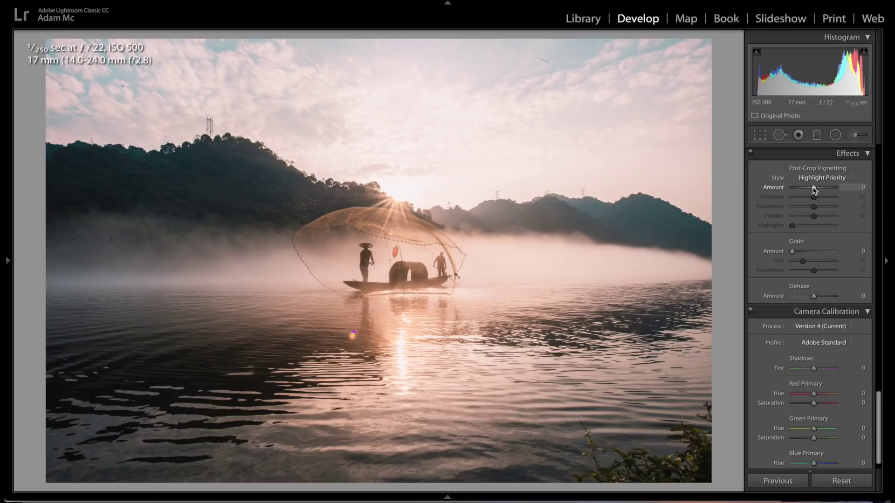
{"action": "left_click_drag", "start_coordinate": [814, 187], "coordinate": [813, 189]}
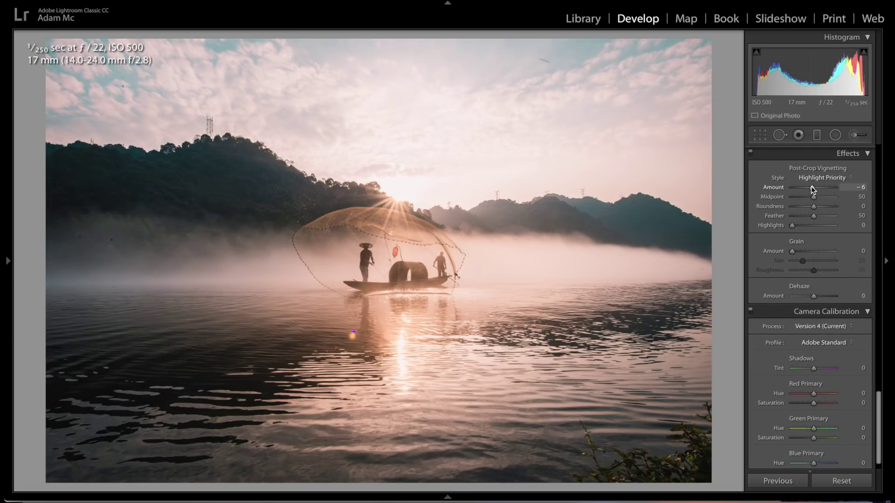
{"action": "scroll", "coordinate": [787, 252], "scroll_direction": "down", "scroll_amount": 1}
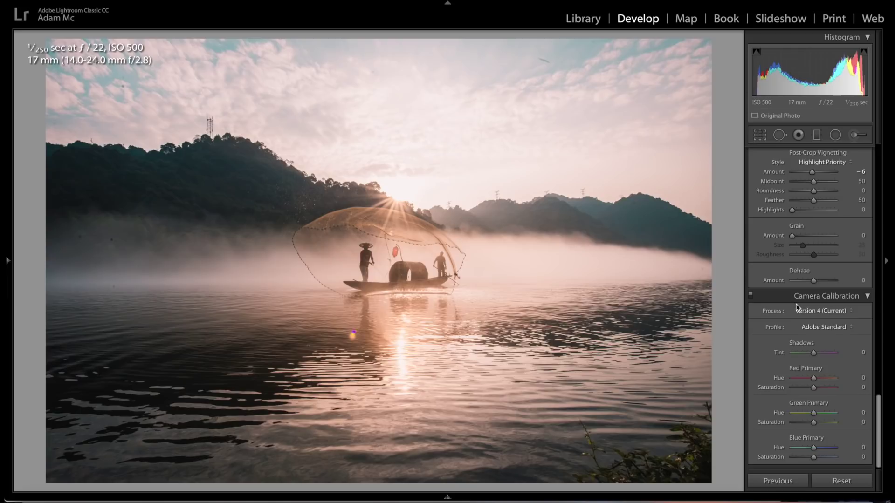
{"action": "left_click_drag", "start_coordinate": [812, 354], "coordinate": [791, 449]}
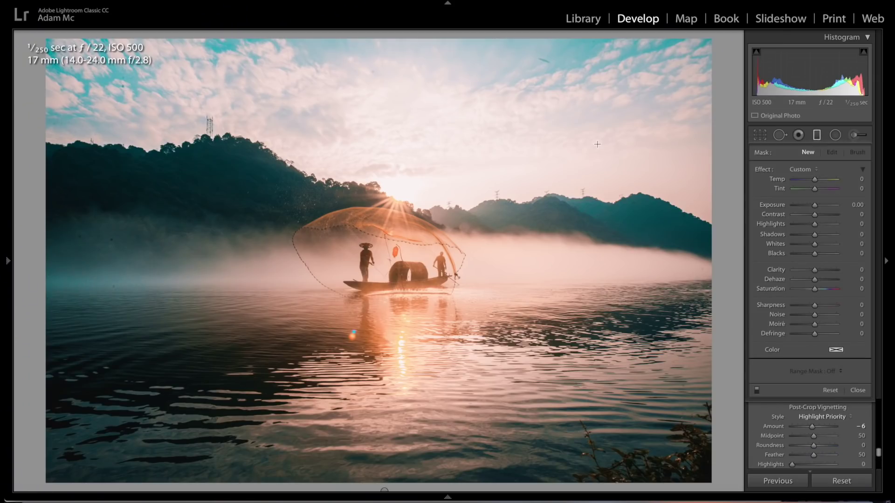
Draw a graduated filter over the sky, rotate it, then cool the sky and set Clarity to 27
{"action": "left_click_drag", "start_coordinate": [450, 101], "coordinate": [438, 179]}
{"action": "left_click_drag", "start_coordinate": [718, 235], "coordinate": [722, 225]}
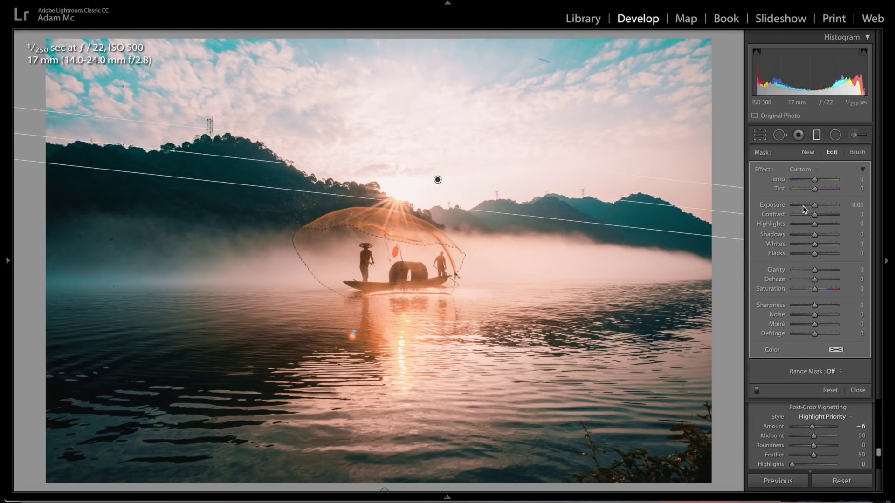
{"action": "left_click_drag", "start_coordinate": [814, 185], "coordinate": [786, 223]}
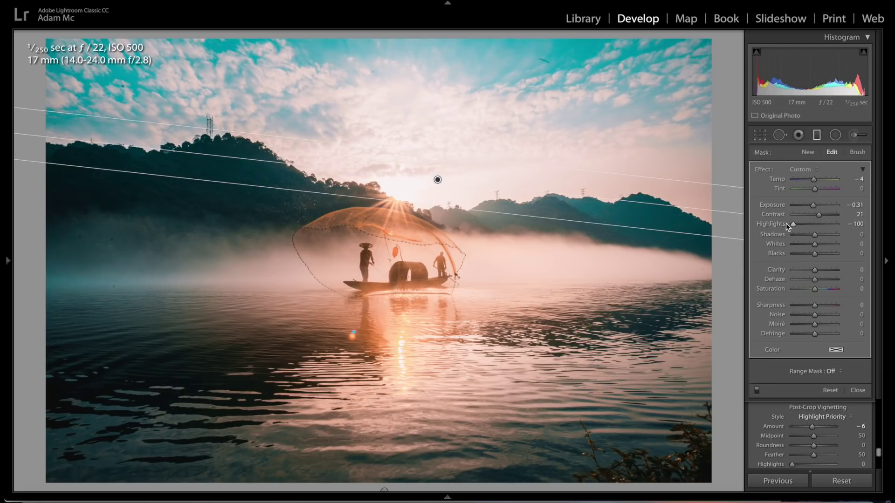
{"action": "left_click_drag", "start_coordinate": [816, 270], "coordinate": [820, 269]}
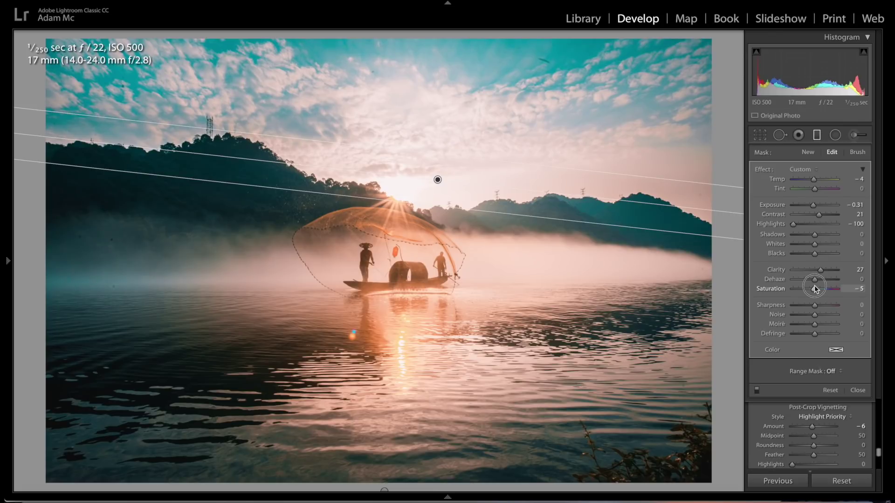
{"action": "left_click", "coordinate": [757, 391]}
{"action": "left_click", "coordinate": [757, 390]}
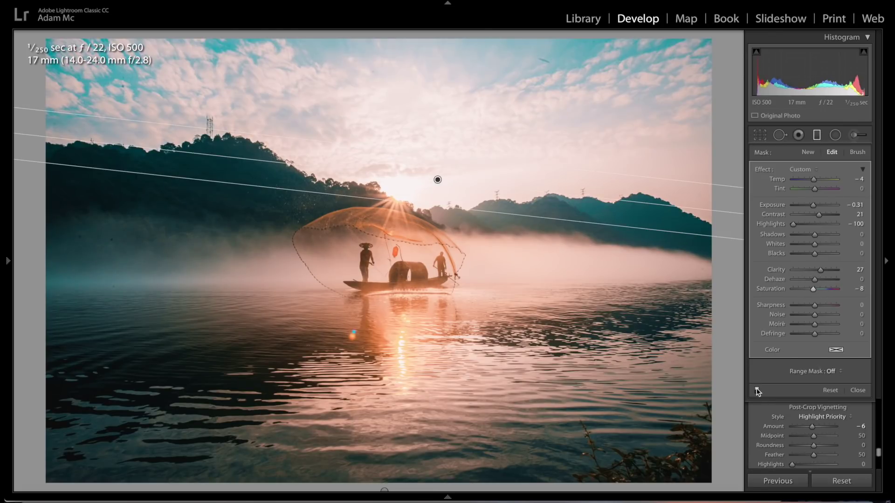